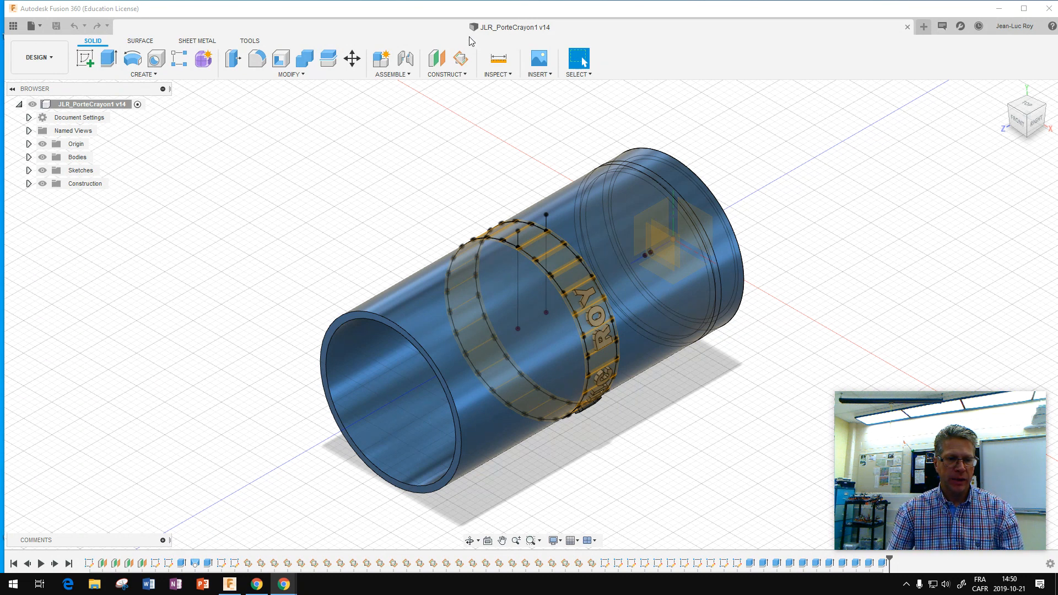
Step: Start a Tangent Plane on the outer cylindrical face of the pencil holder
click(456, 75)
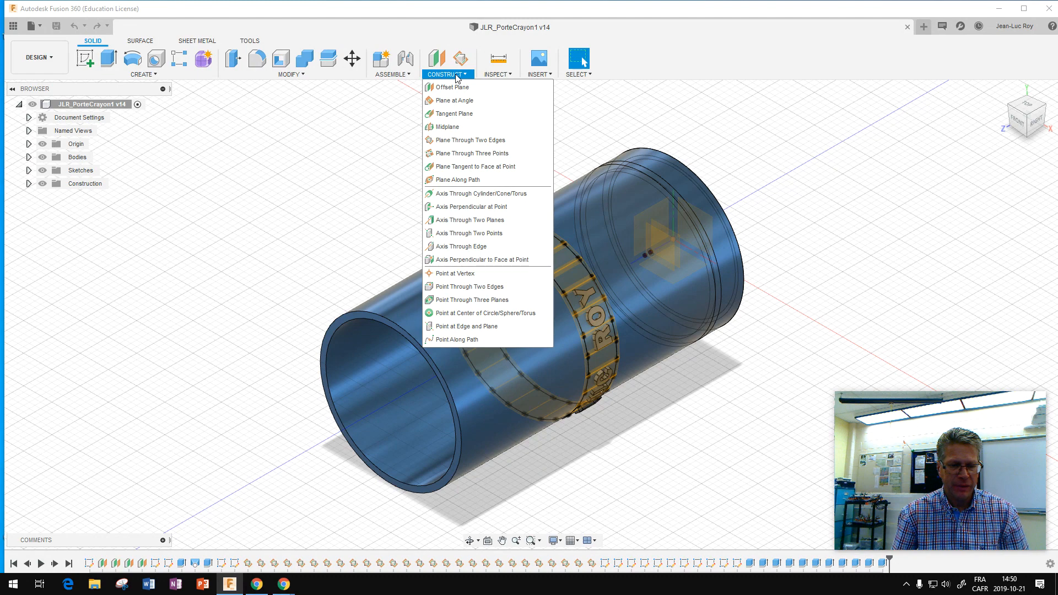
click(741, 110)
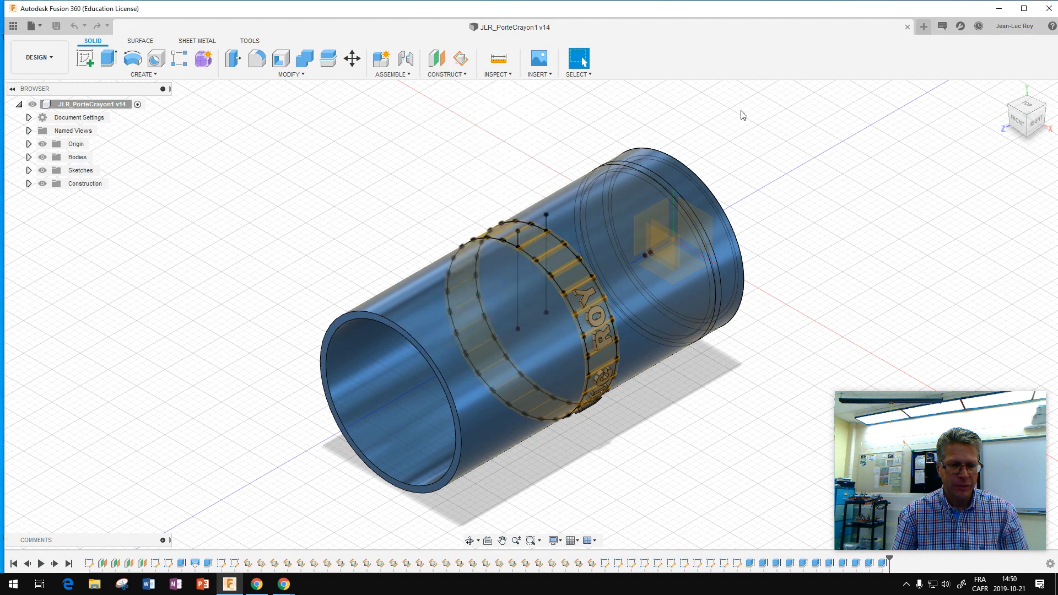
click(470, 541)
drag(553, 410, 576, 275)
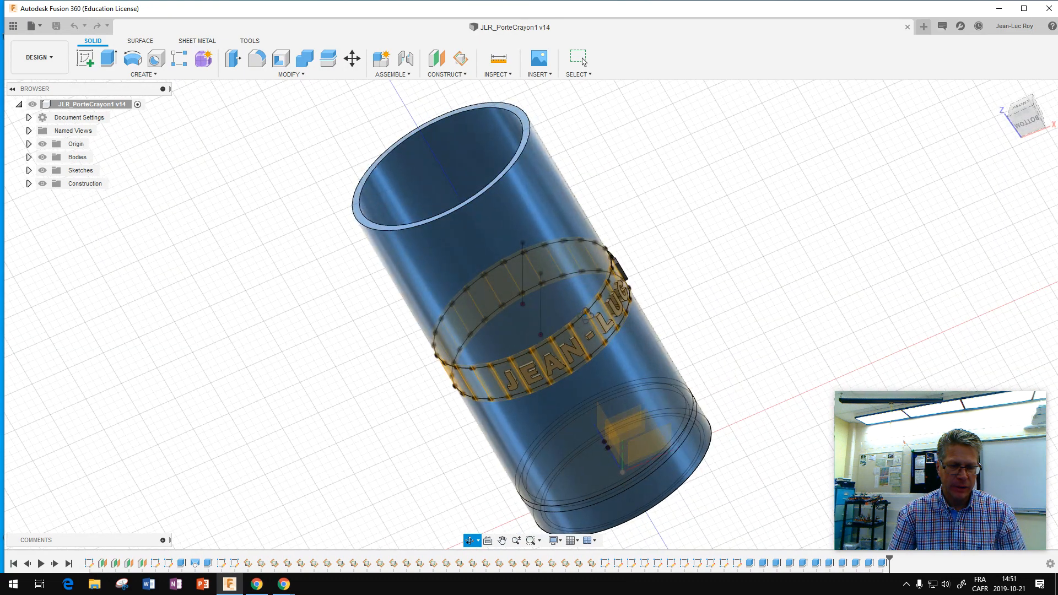
drag(571, 327, 593, 315)
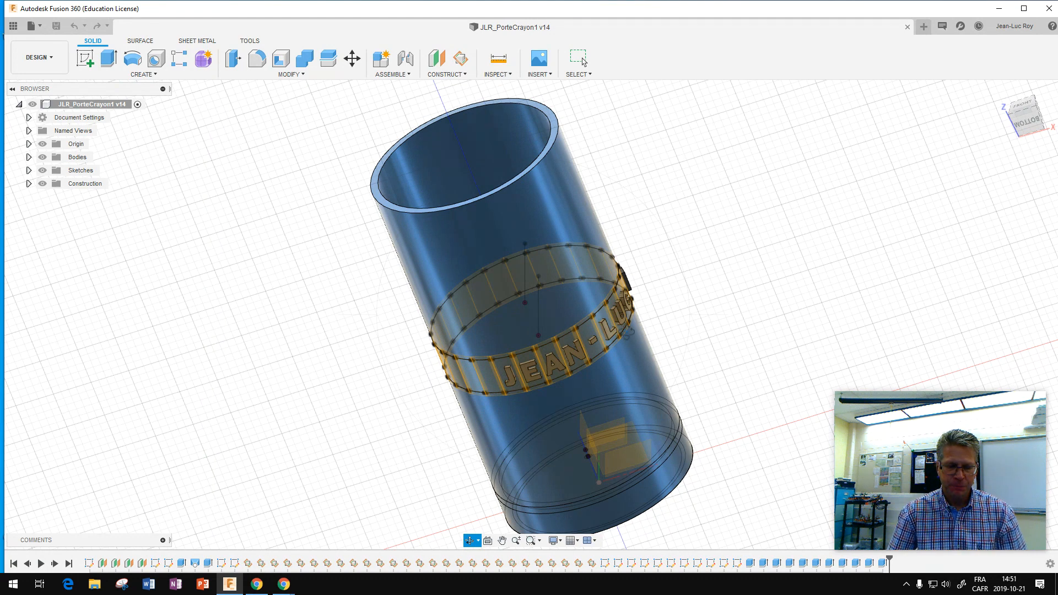
key(Escape)
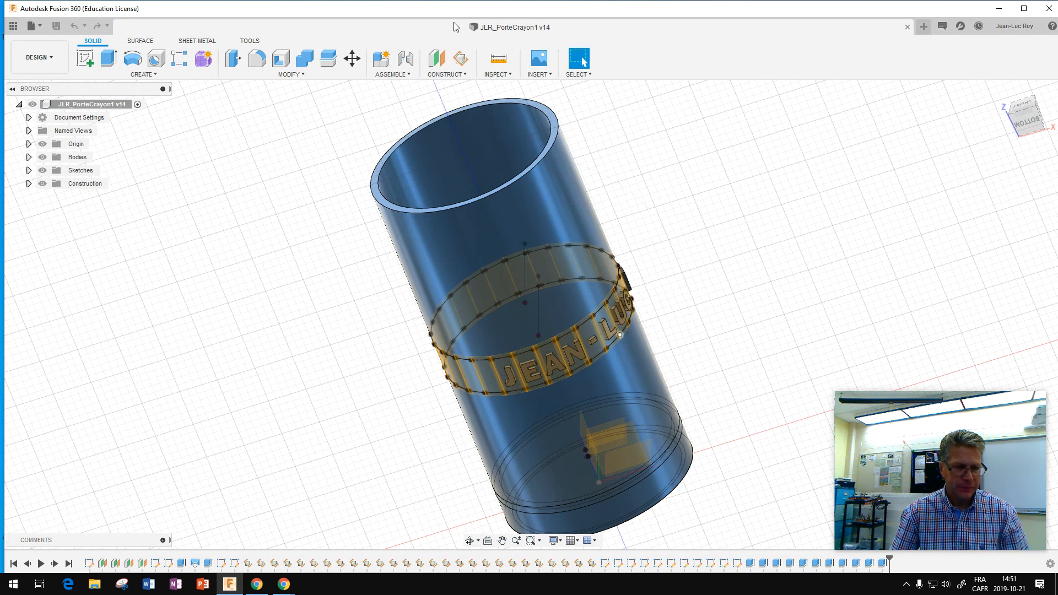
click(457, 74)
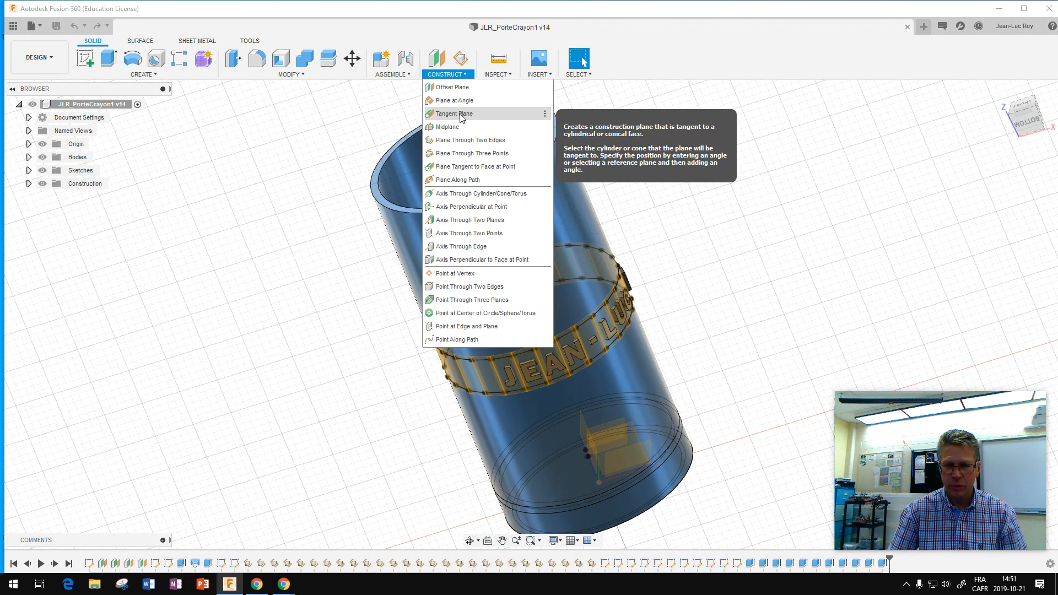
click(545, 114)
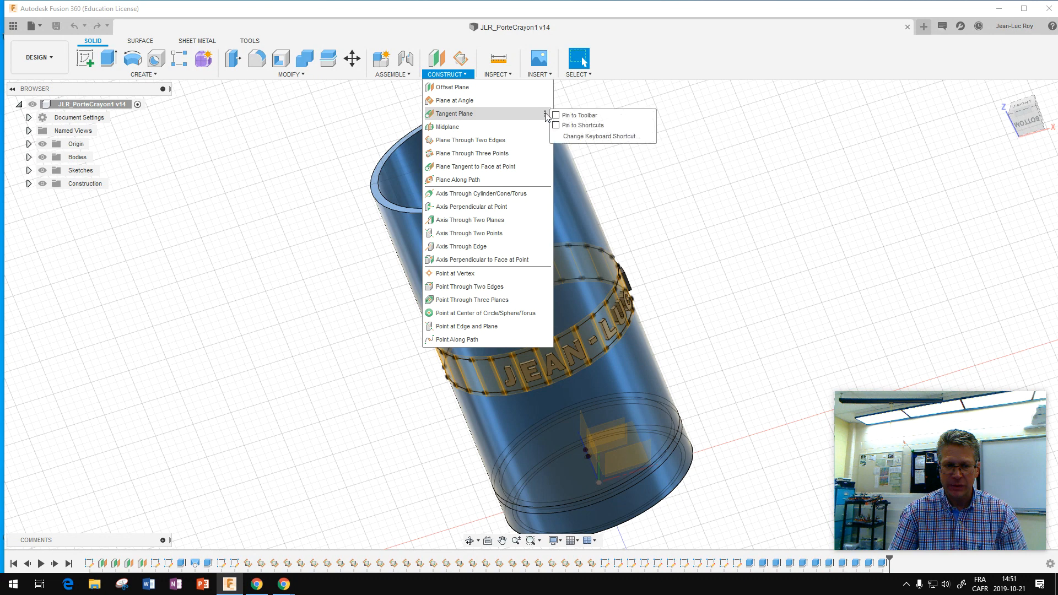
click(464, 114)
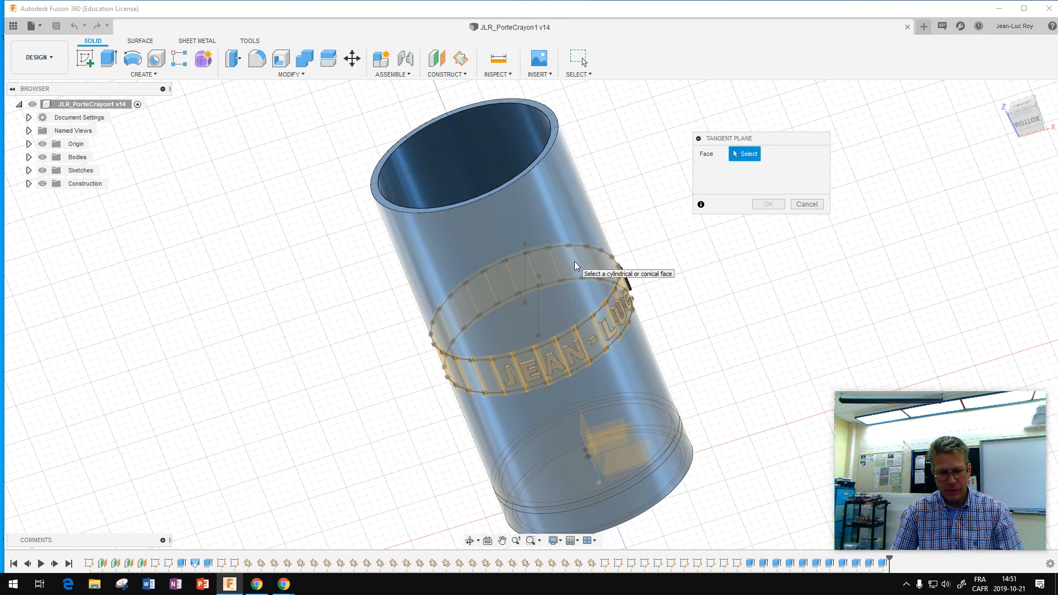
click(574, 261)
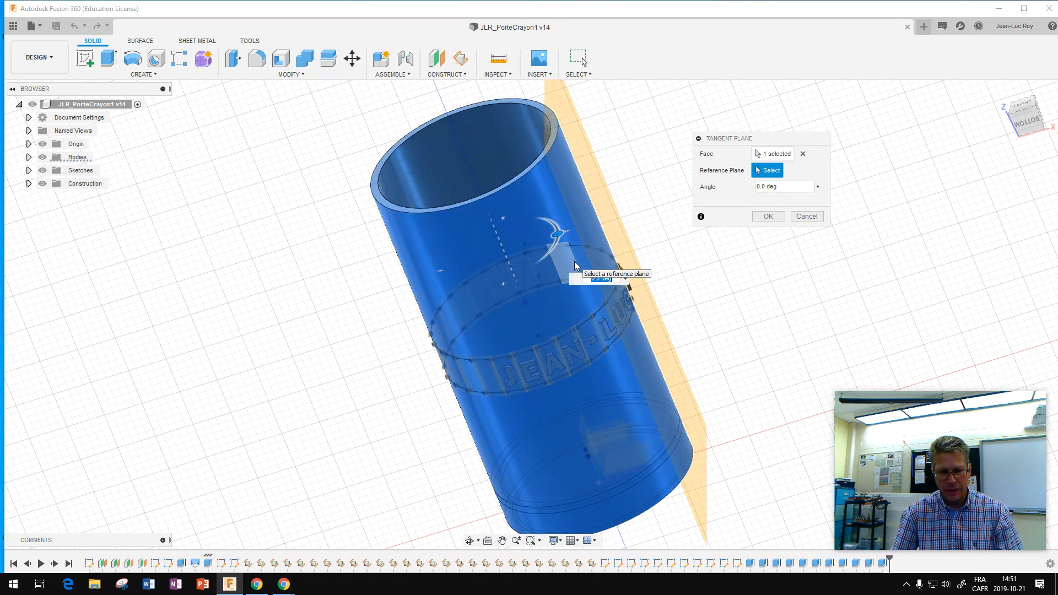
Step: Rotate the tangent plane around the cylinder to an angle of -30 degrees and create it
click(469, 540)
drag(608, 439, 631, 452)
key(Escape)
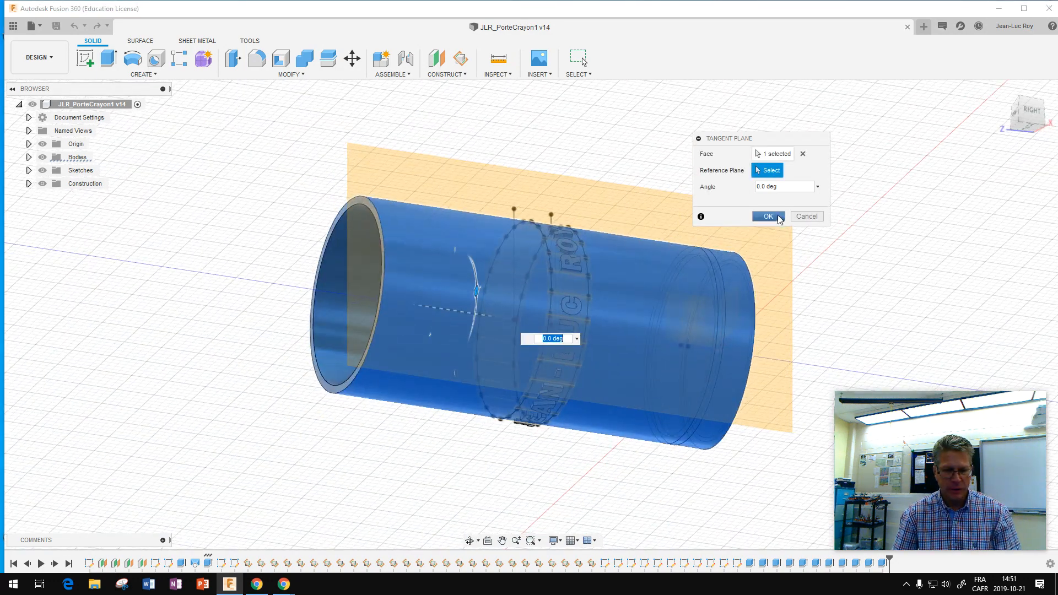
drag(475, 288, 471, 318)
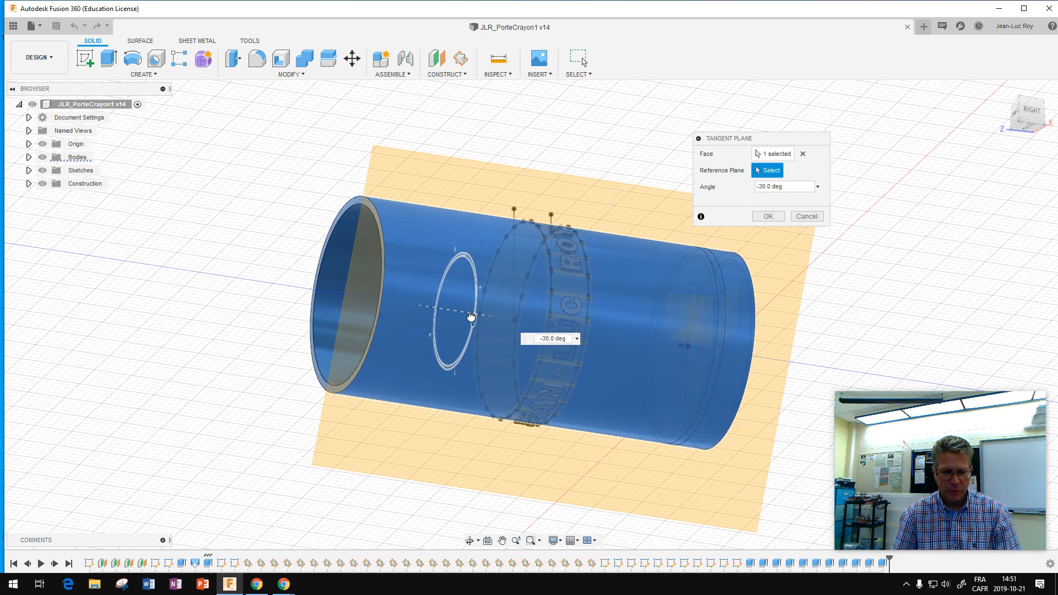
click(470, 540)
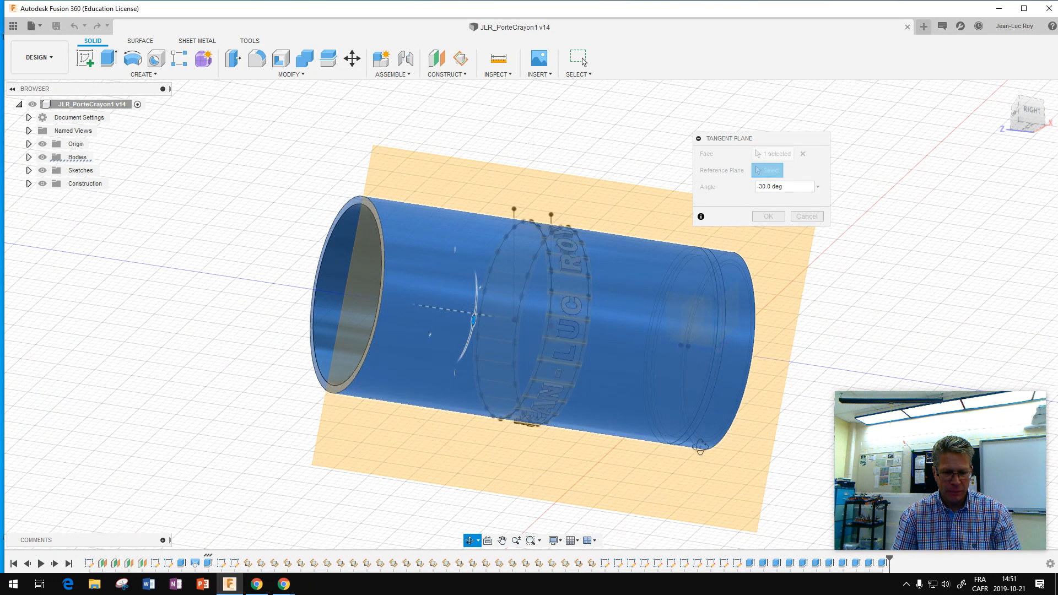
mouse_move(796, 397)
mouse_down()
mouse_move(680, 419)
mouse_move(703, 406)
mouse_move(687, 412)
mouse_move(737, 416)
mouse_move(805, 376)
mouse_move(807, 399)
mouse_move(825, 356)
mouse_move(815, 371)
mouse_move(694, 373)
mouse_move(700, 404)
mouse_move(688, 412)
mouse_move(799, 378)
mouse_up()
key(Escape)
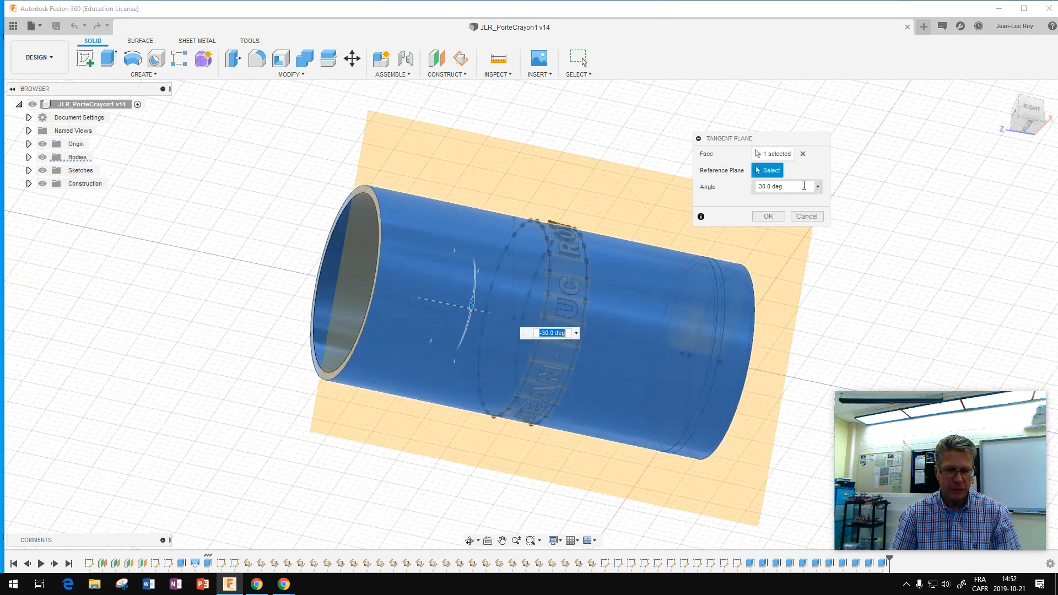
click(768, 216)
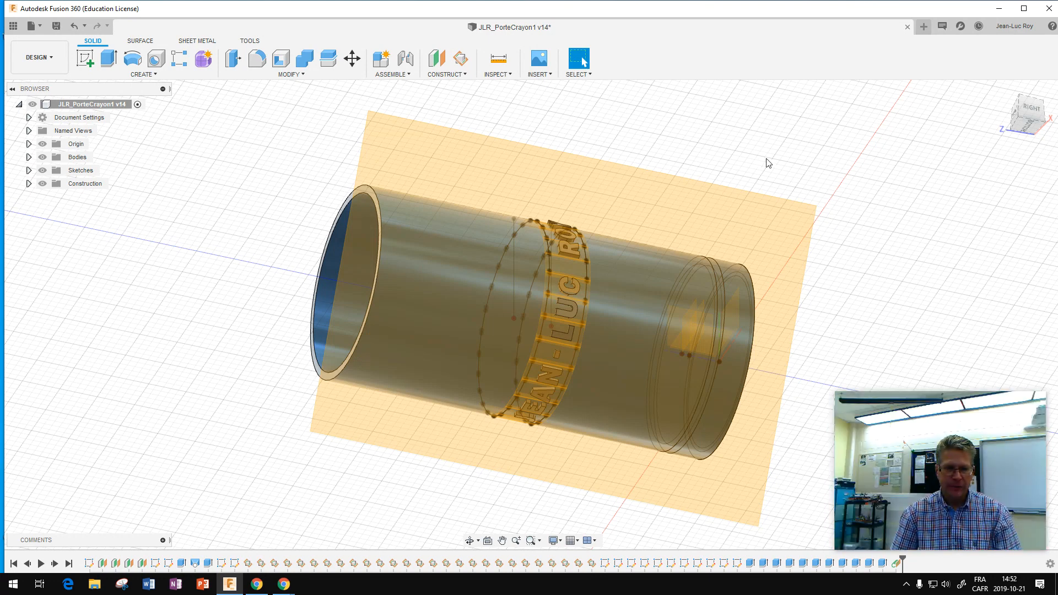
Step: Rename the new tangent construction plane as PlanLogoBas
click(28, 183)
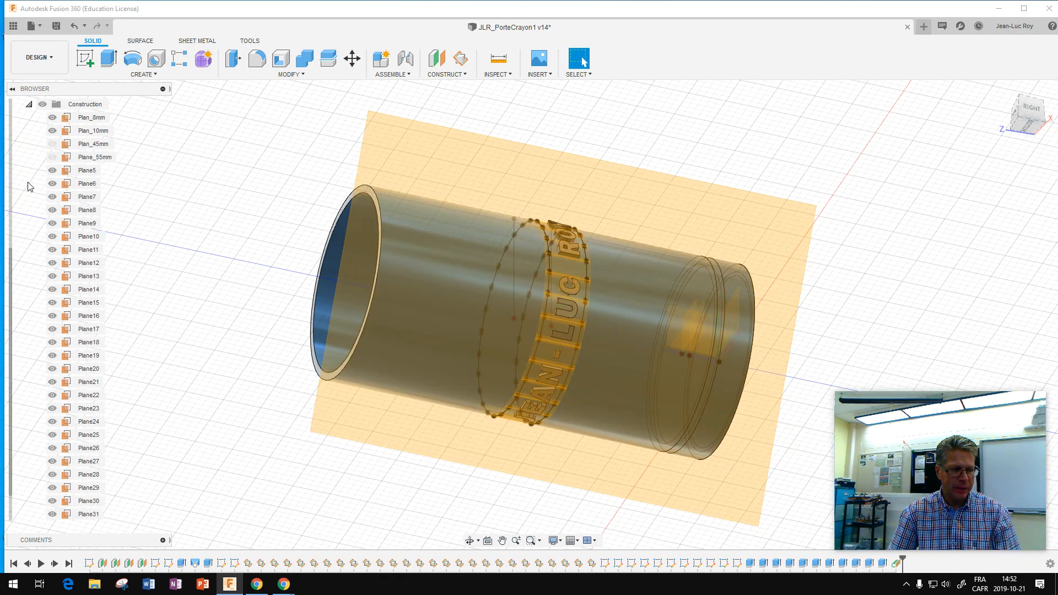
scroll(84, 449, down, 1)
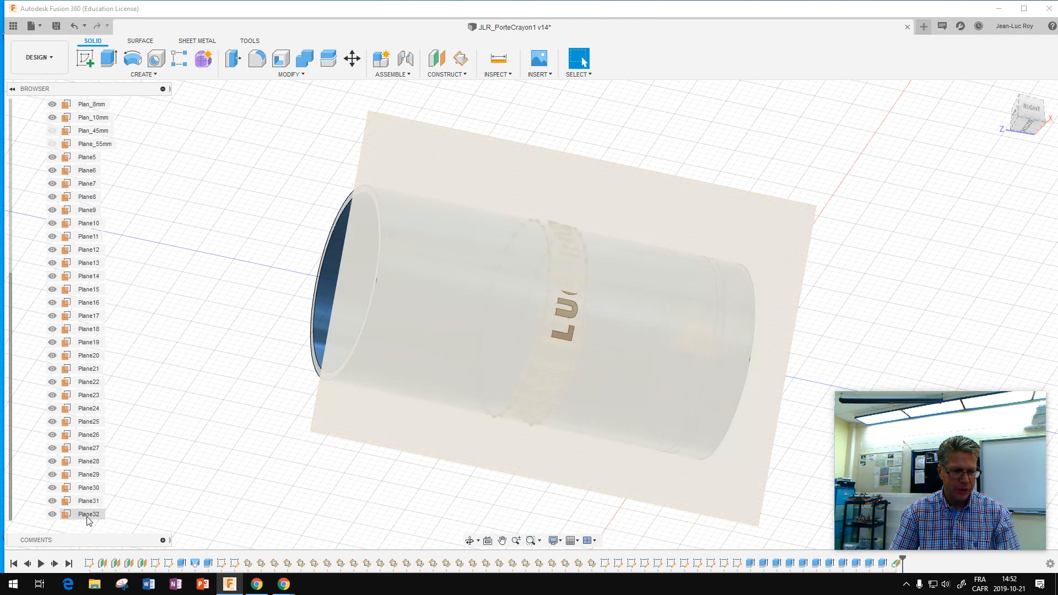
click(88, 514)
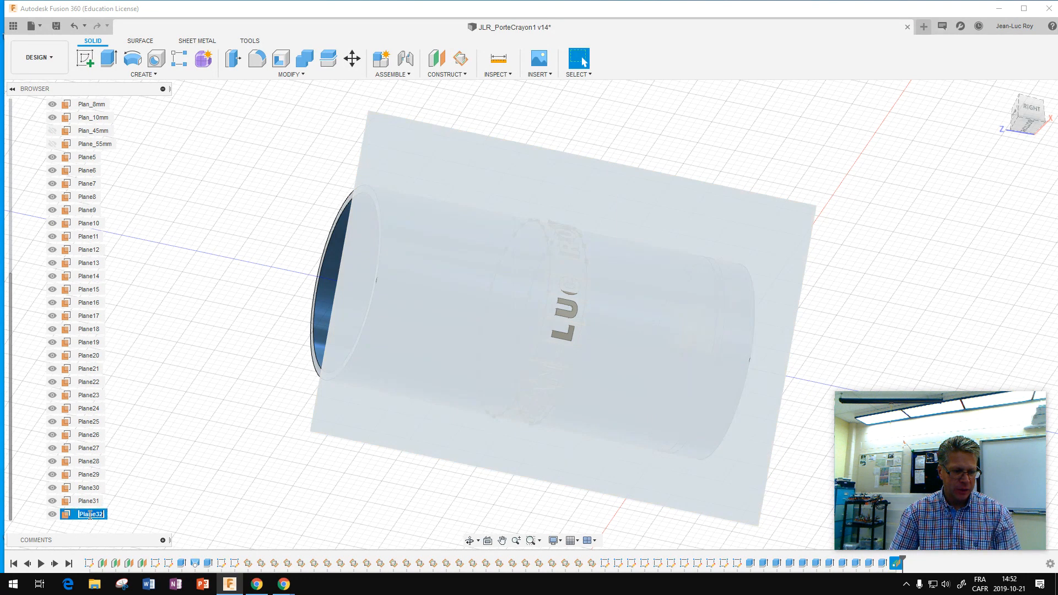
double_click(94, 514)
drag(93, 515, 106, 515)
text(LogoBas)
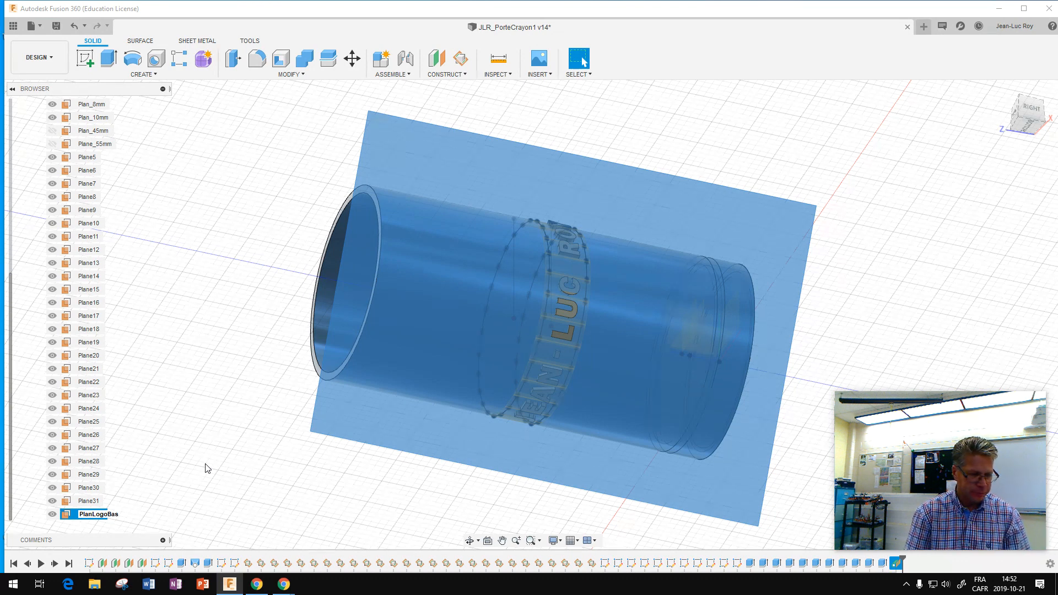
key(Return)
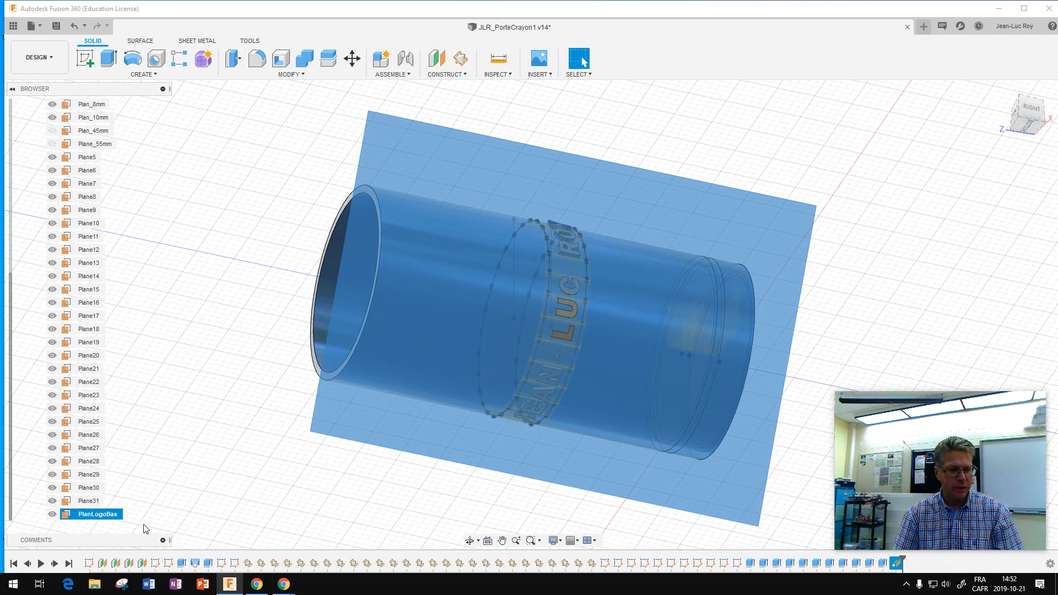
click(194, 316)
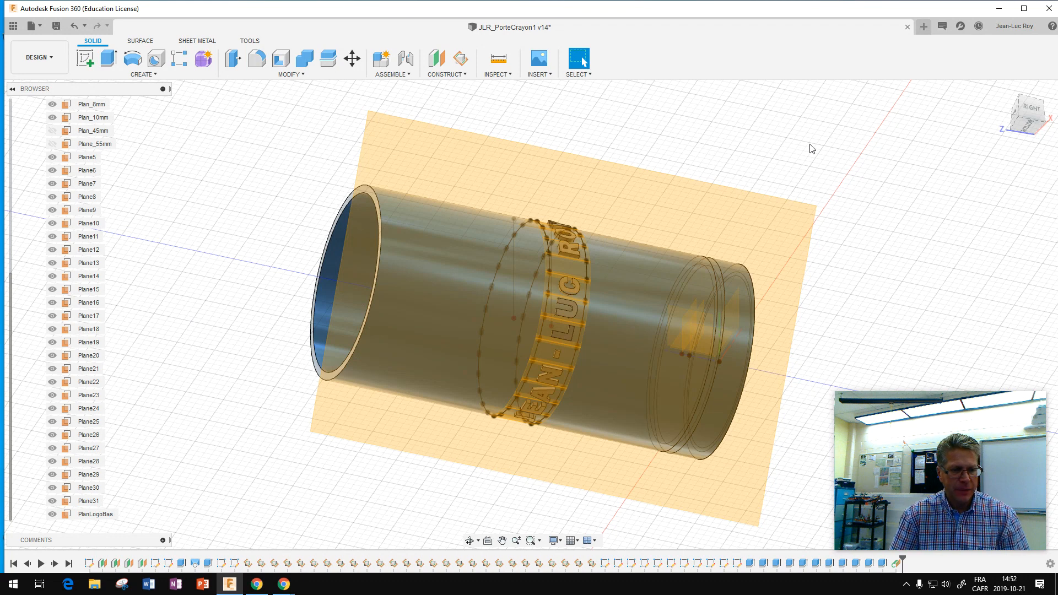
Step: Insert the image Vegas_Golden_Knights_logo1.png as a canvas on the PlanLogoBas plane
click(549, 75)
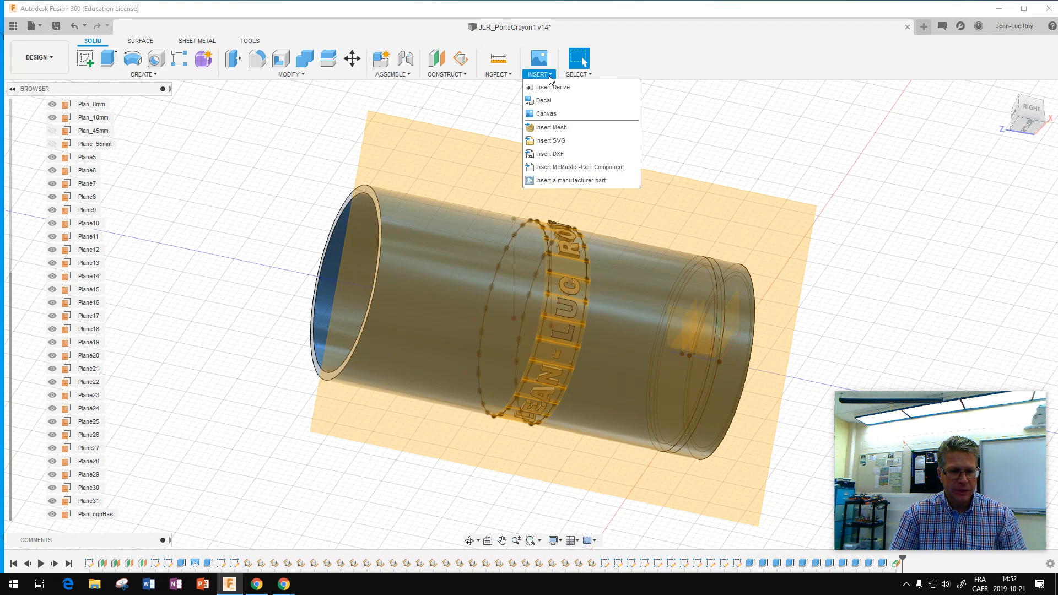
click(551, 114)
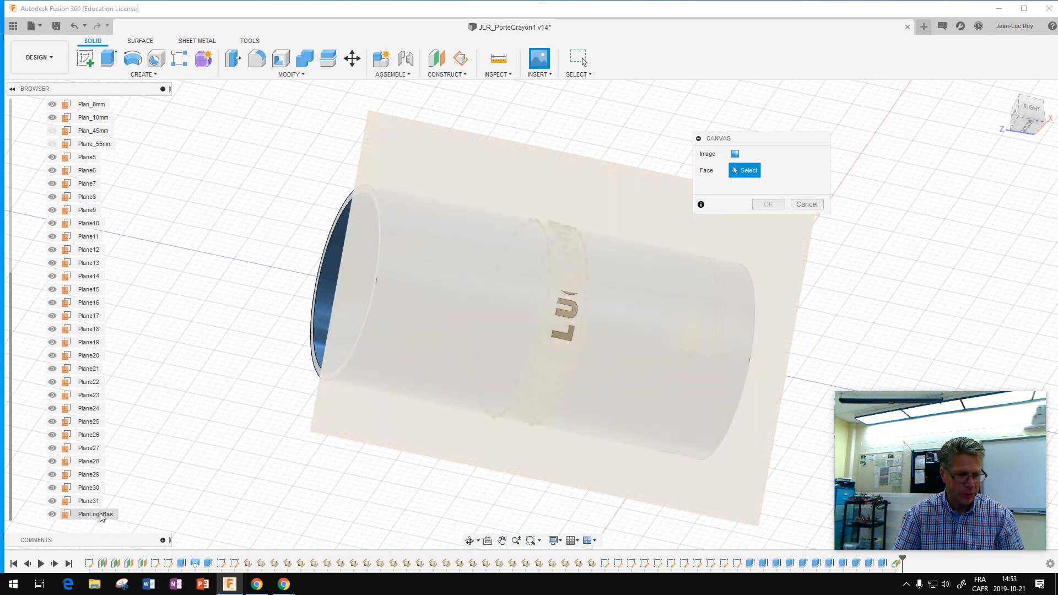
click(98, 515)
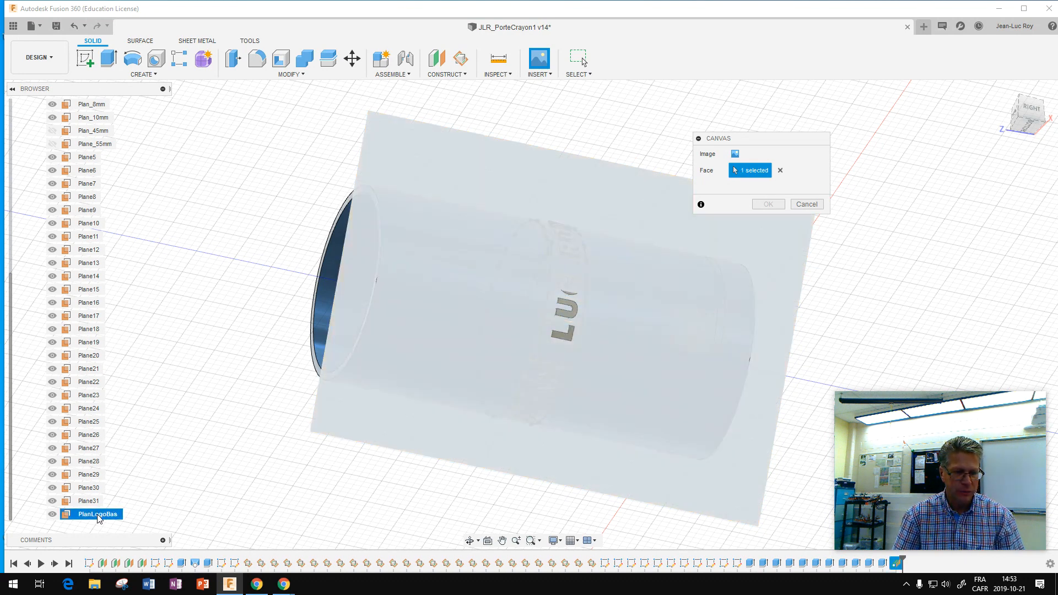
click(735, 155)
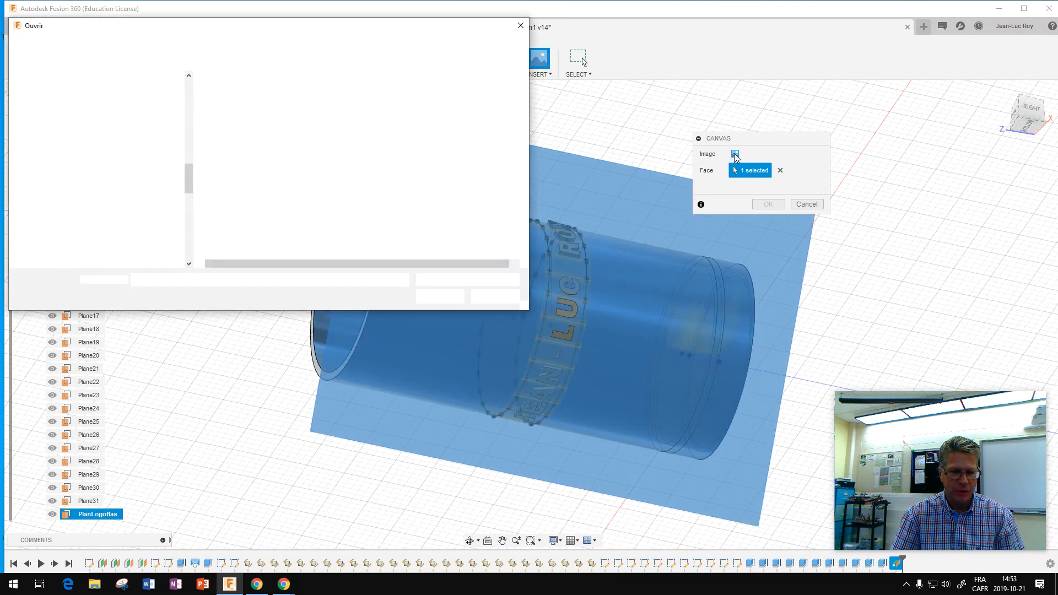
drag(360, 25, 1057, 77)
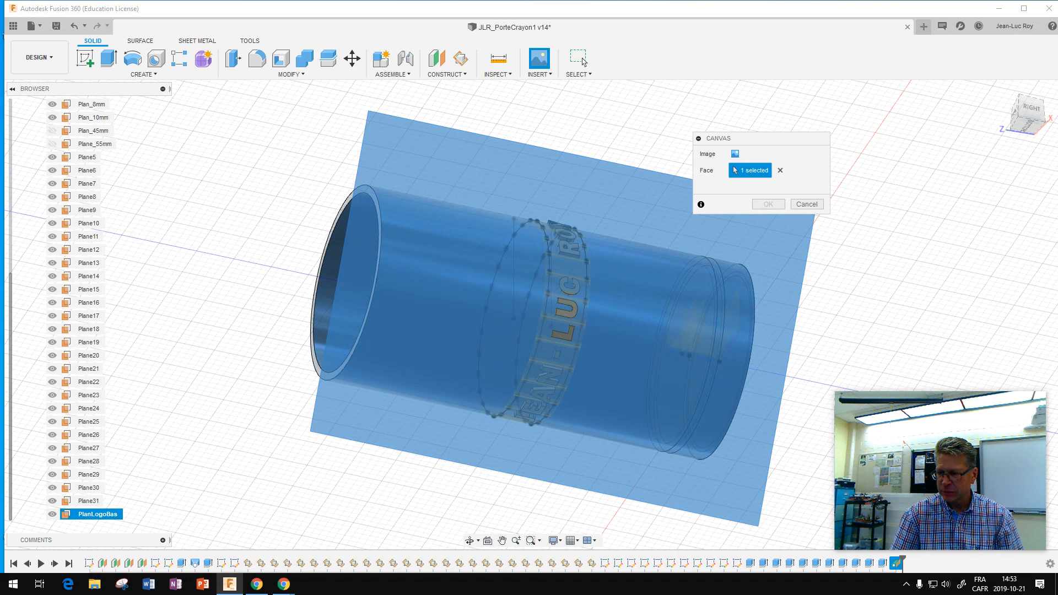
drag(1057, 135, 647, 215)
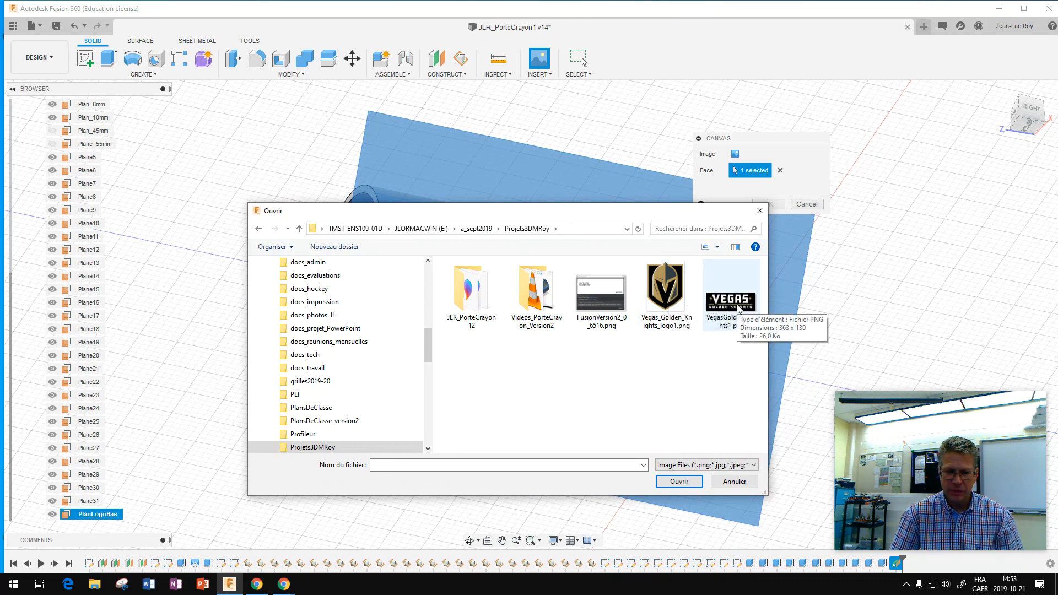
click(670, 296)
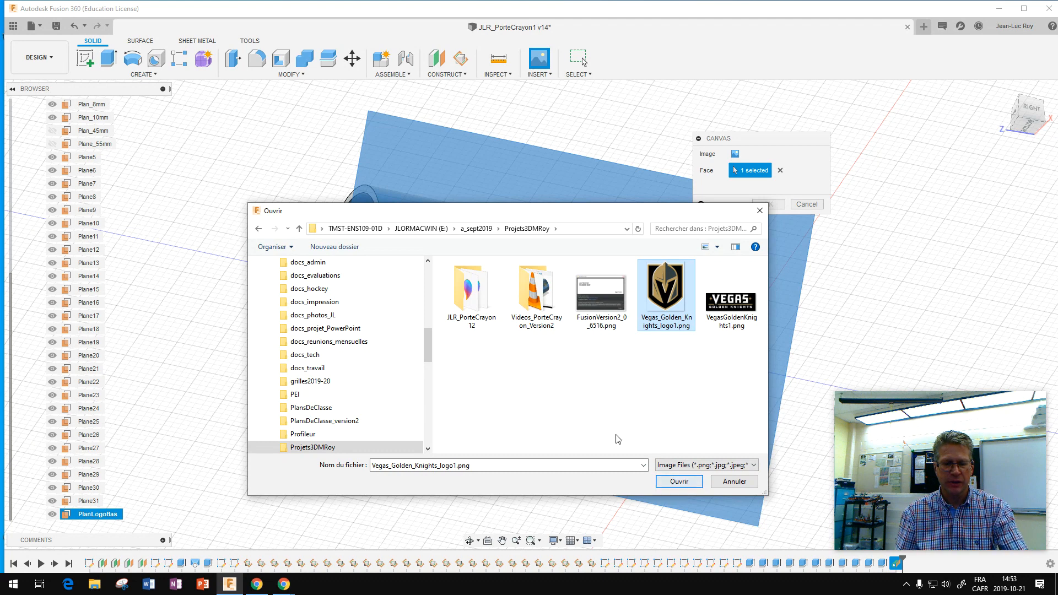
click(679, 482)
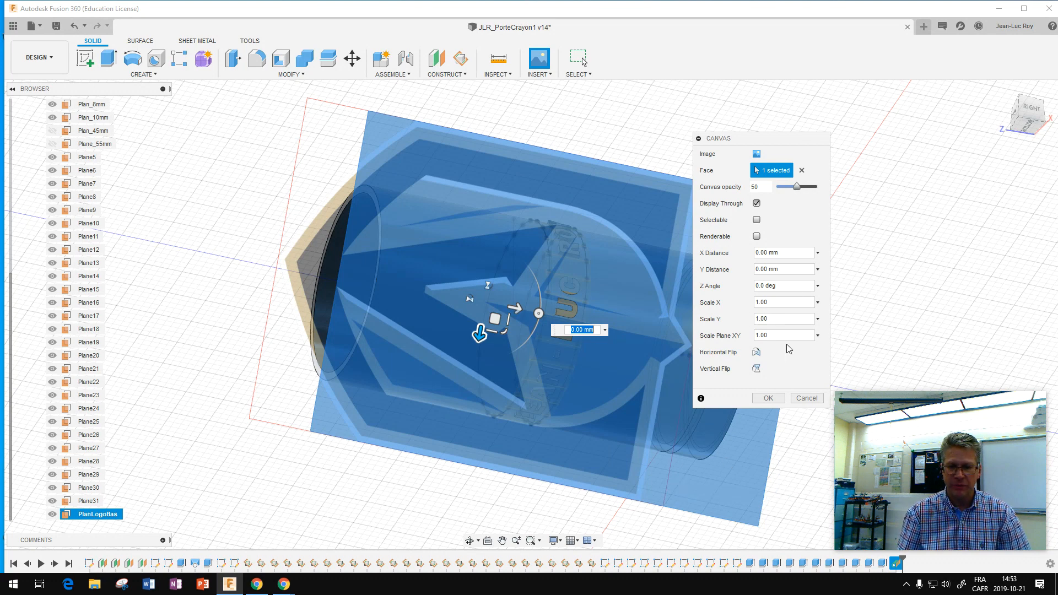
Step: Shrink the logo canvas uniformly to a scale of about 0.353 and rotate it 180 degrees
drag(772, 138, 904, 128)
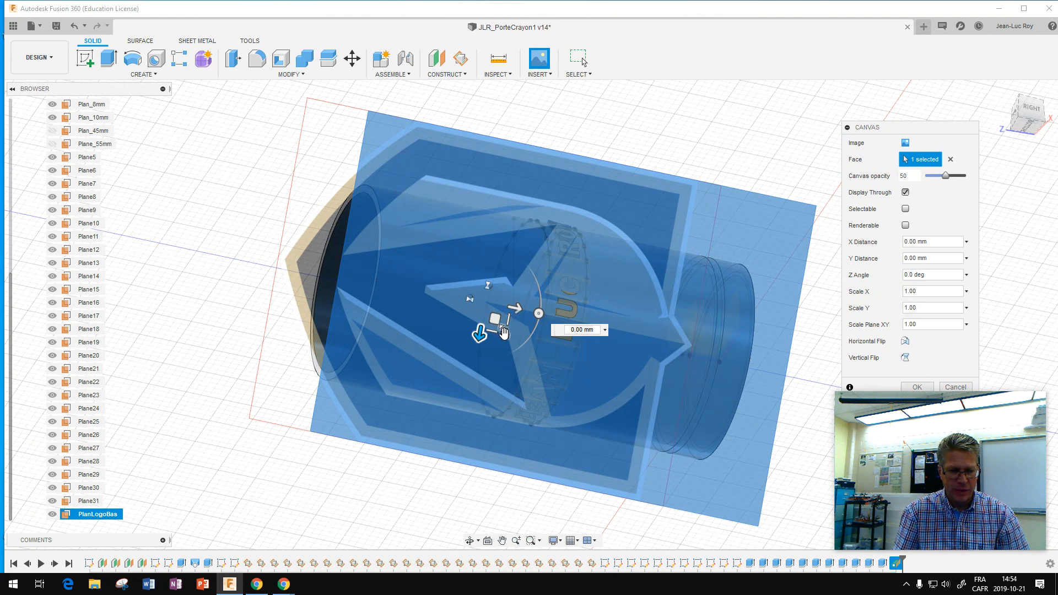
drag(504, 332, 488, 310)
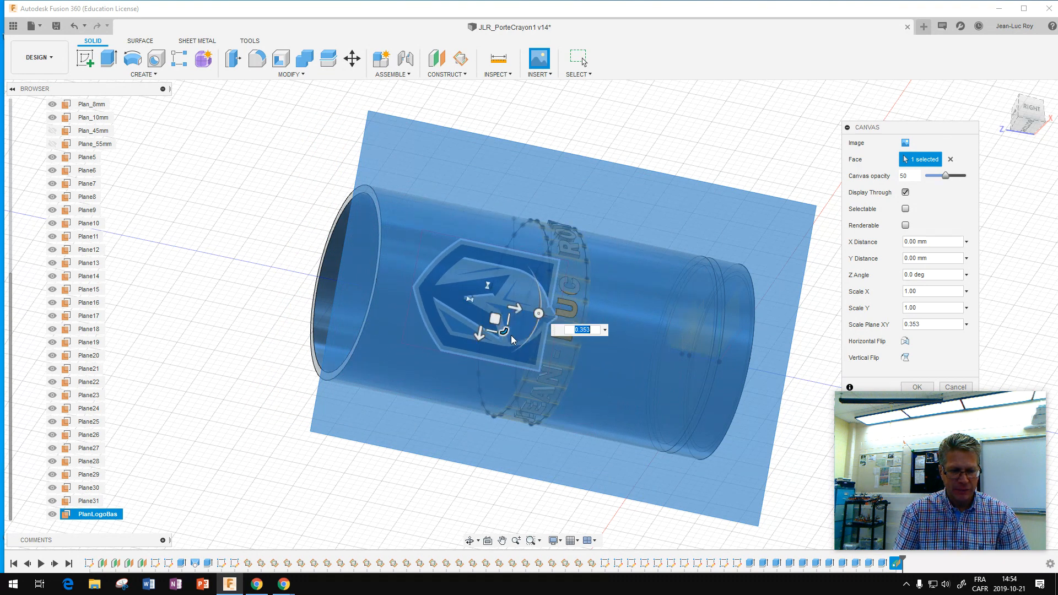
drag(539, 314, 446, 293)
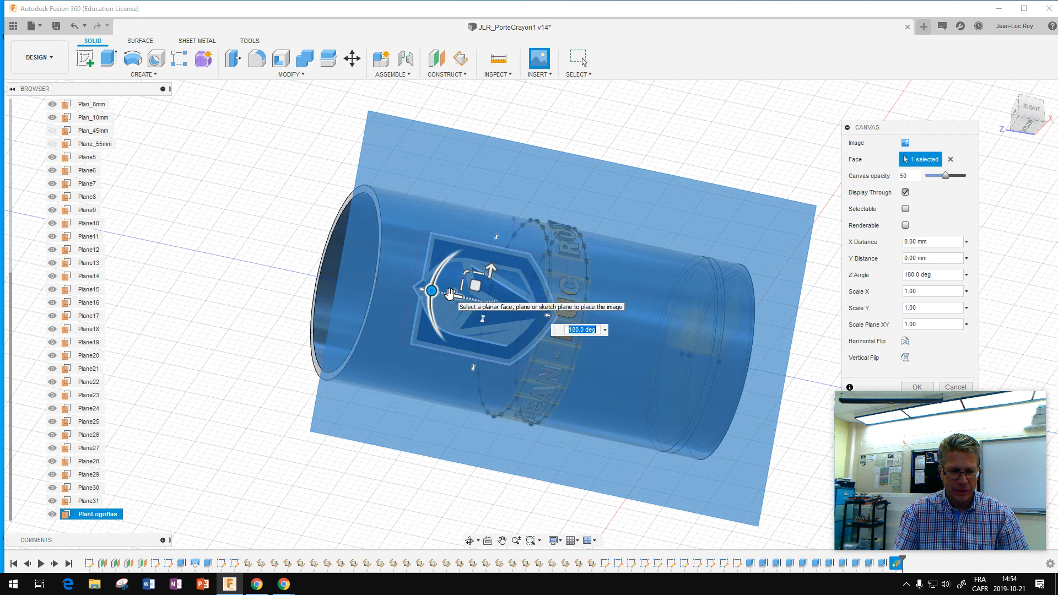
Step: Move the logo canvas about 48 mm toward the cylinder's base, past the name band, shrink it to fit there, and create the canvas
drag(475, 283, 662, 323)
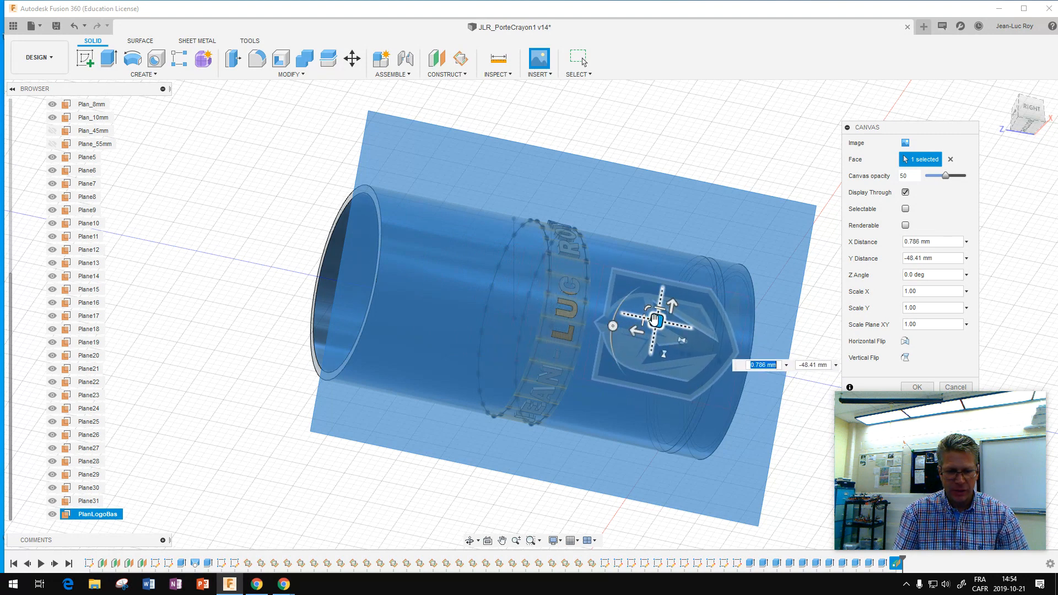
drag(644, 302, 655, 325)
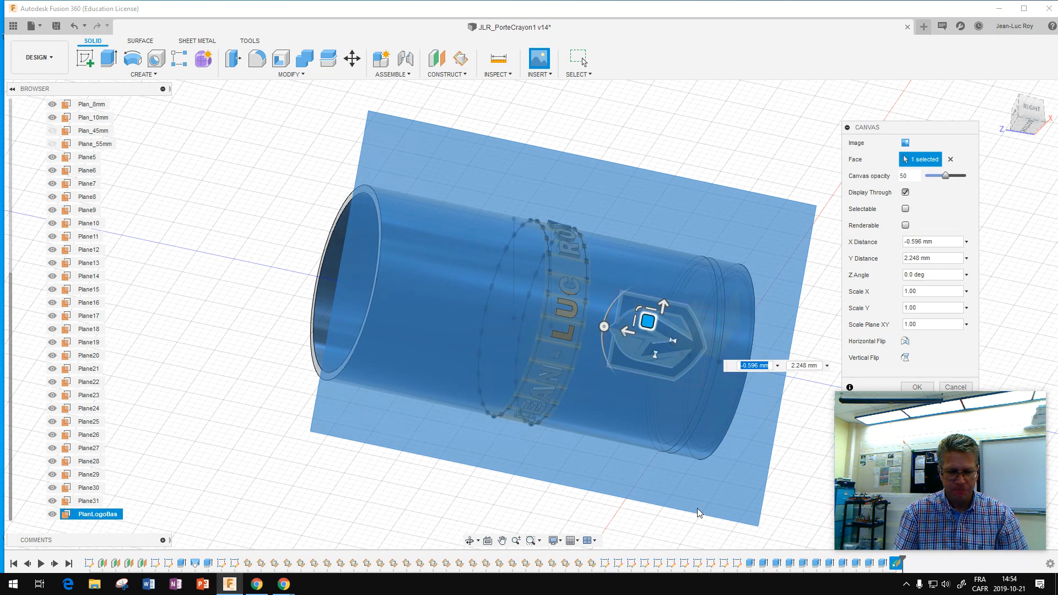
click(469, 540)
drag(791, 383, 760, 392)
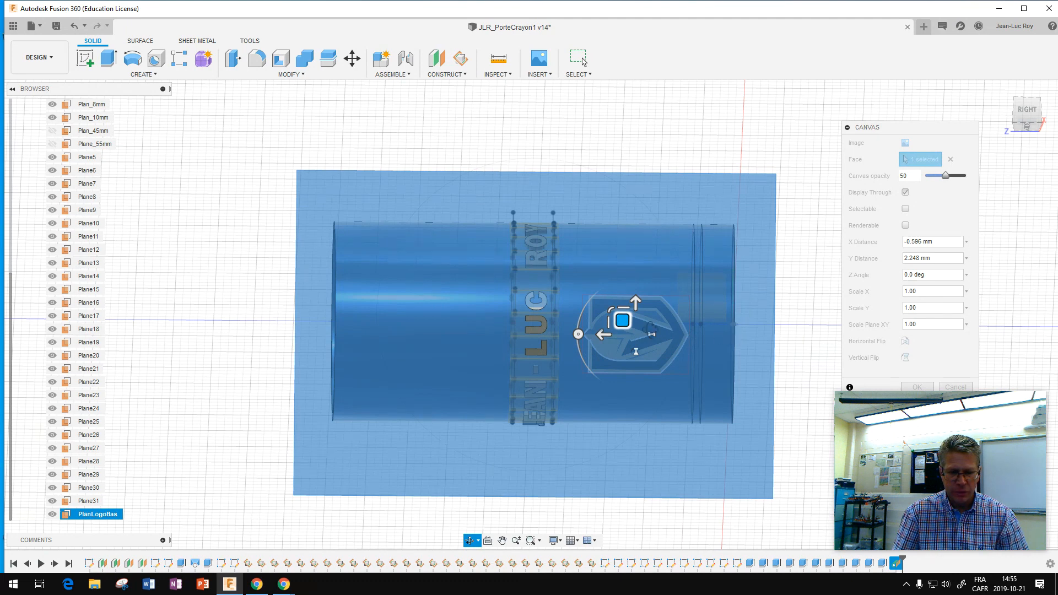
click(628, 315)
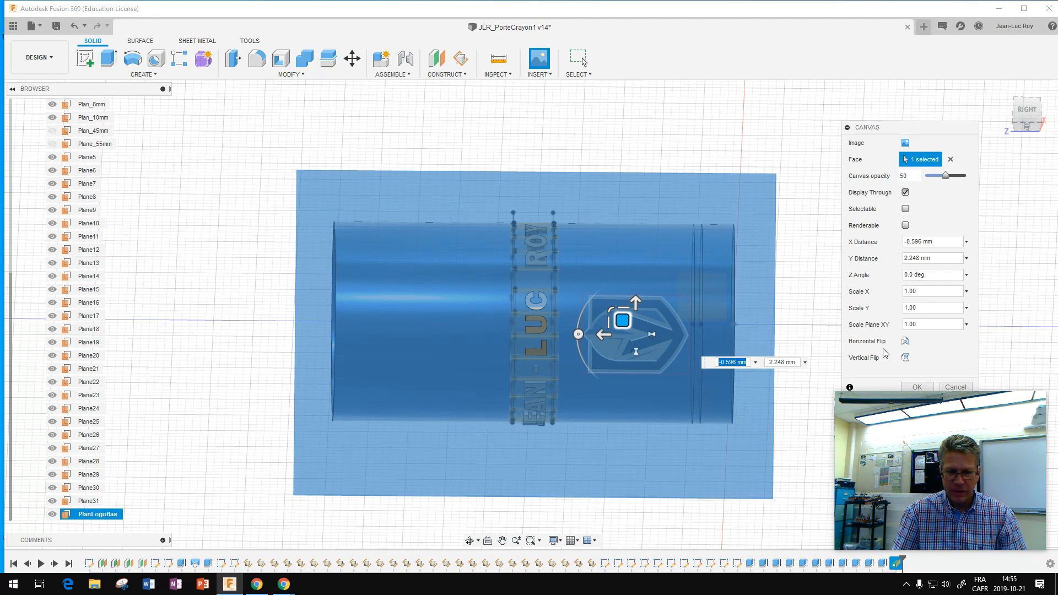
click(916, 387)
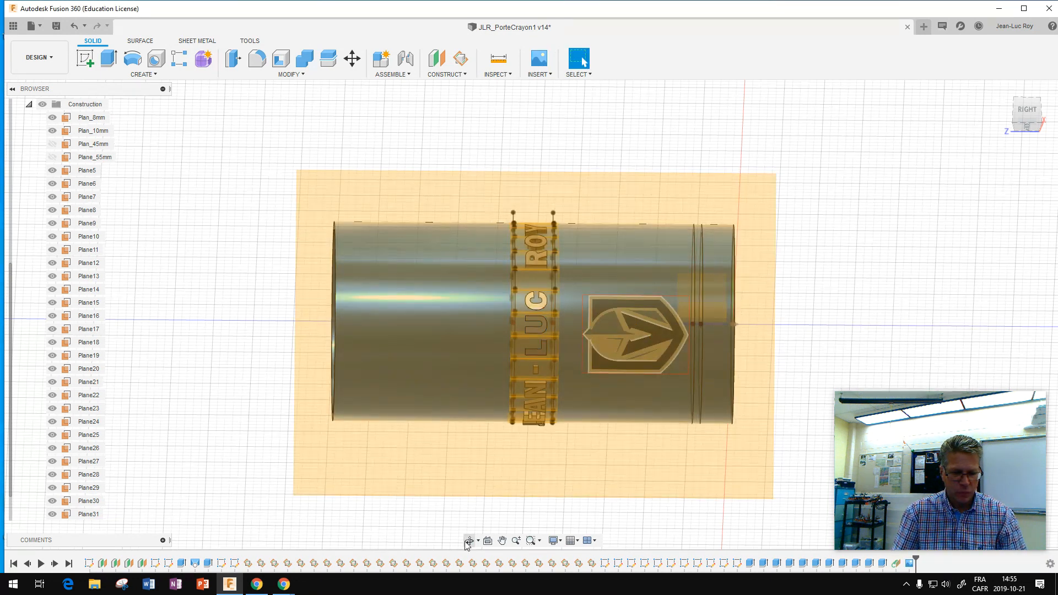
Step: Save the pencil holder design with the version description JLR_PorteCrayon1
click(469, 542)
drag(496, 408, 336, 407)
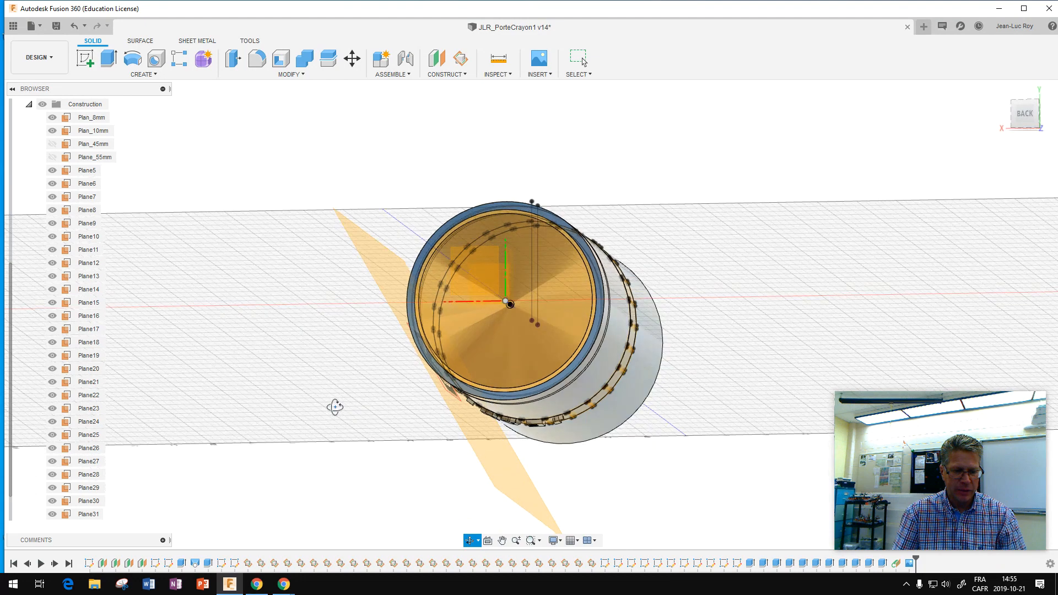
drag(448, 386, 605, 288)
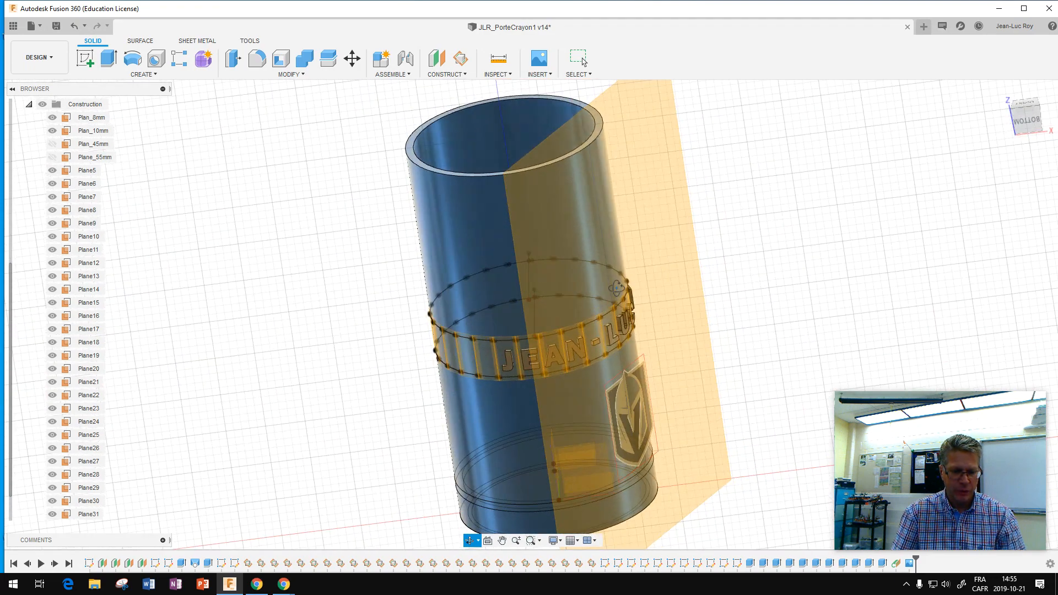
click(583, 61)
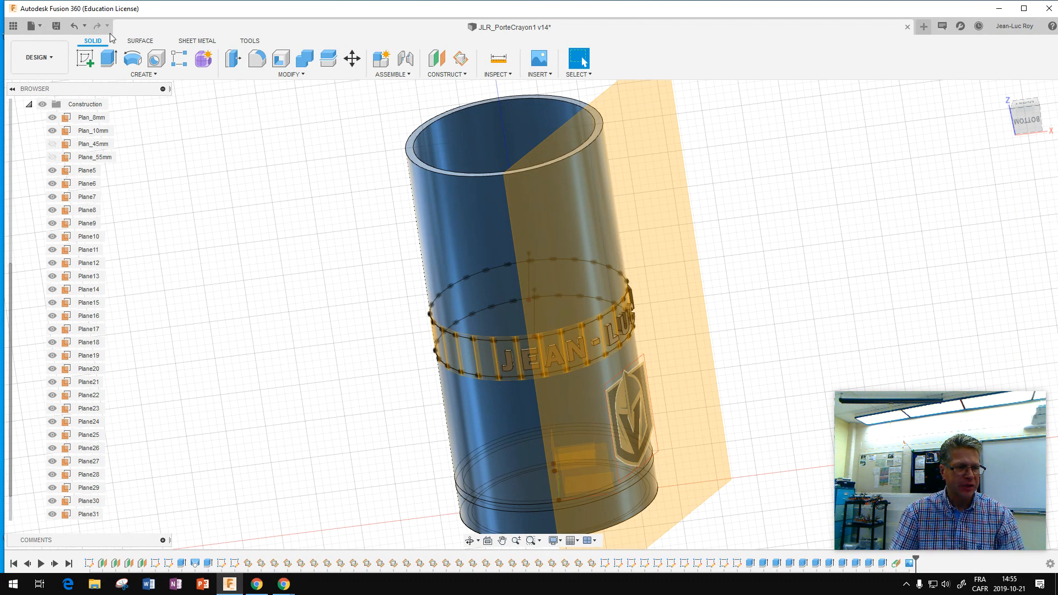
click(57, 27)
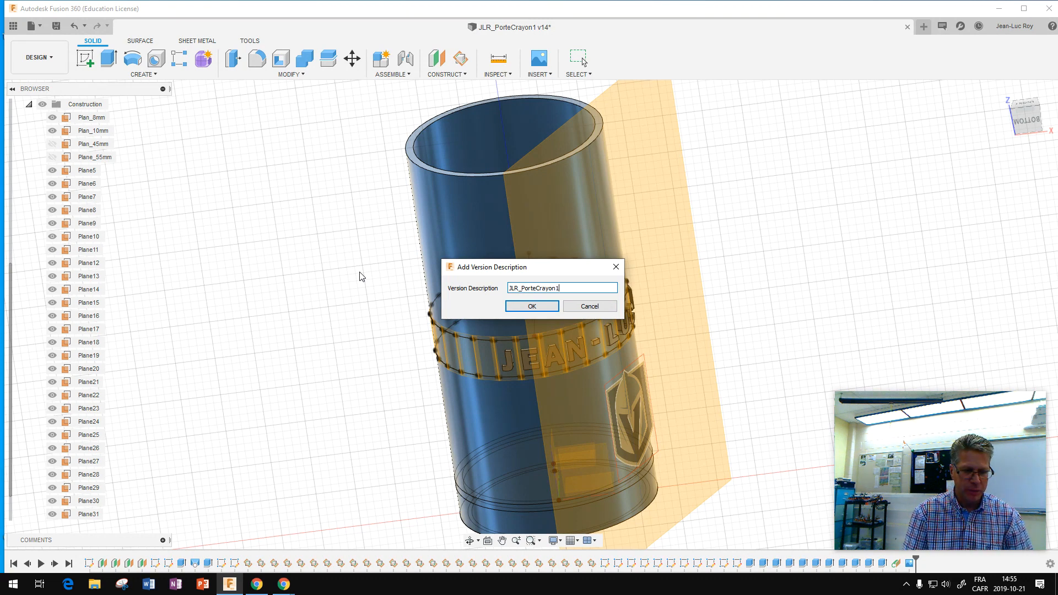
key(Return)
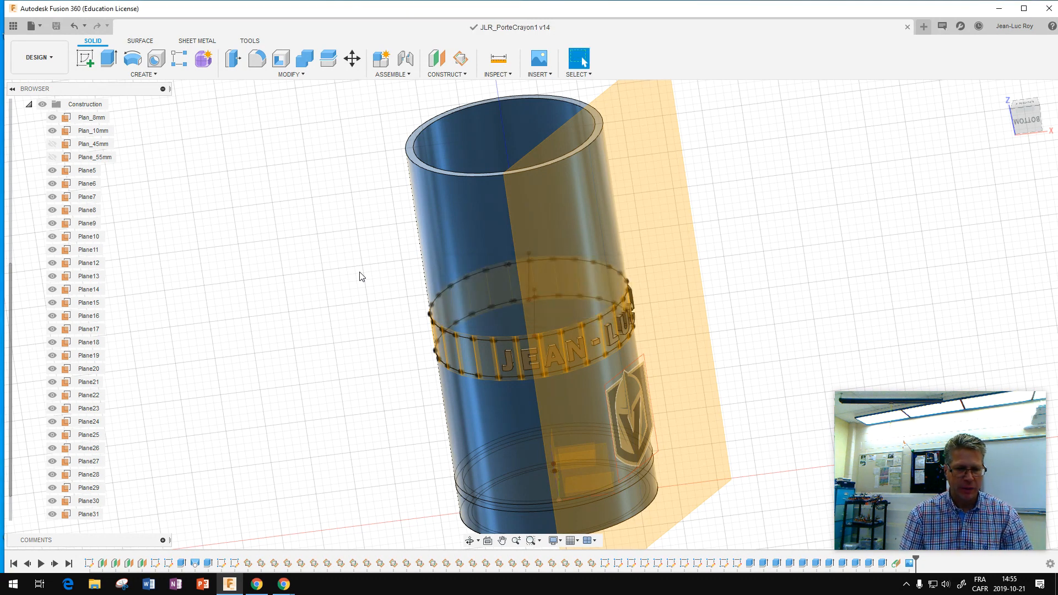